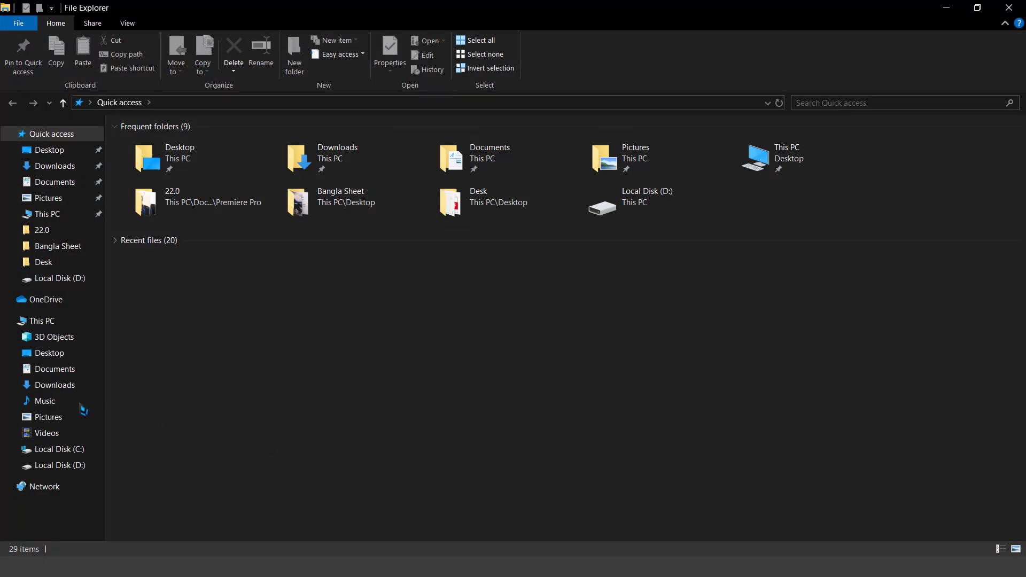
# Check the properties of the Windows.iso file on Local Disk (D:), then close them.
pyautogui.click(60, 464)
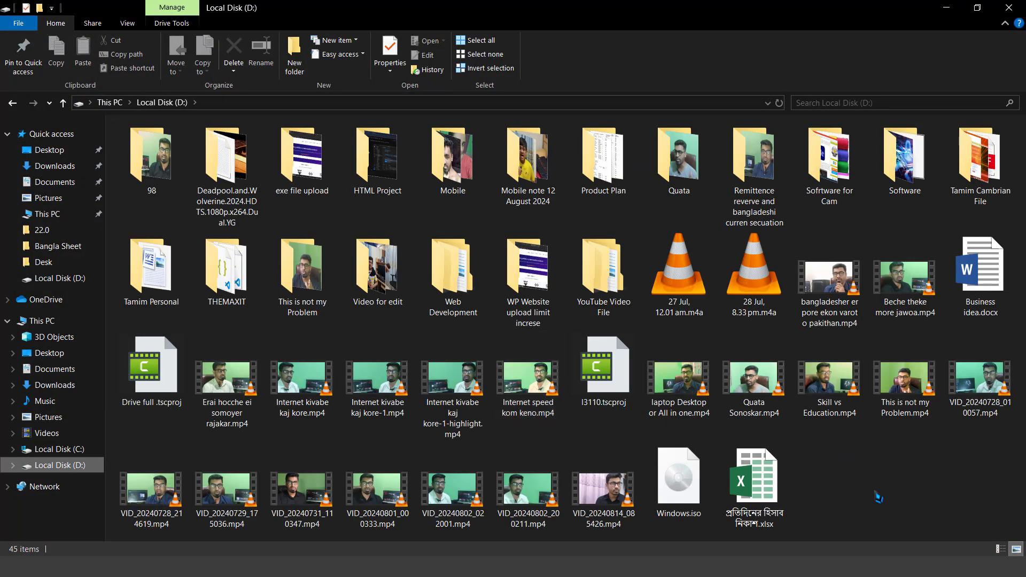
pyautogui.click(682, 488)
pyautogui.rightClick(680, 488)
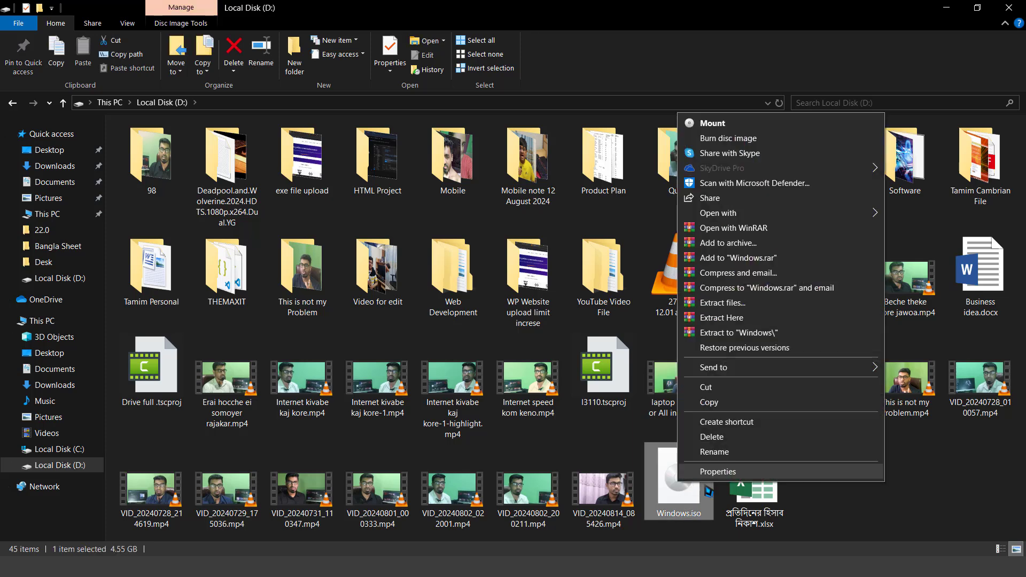
pyautogui.click(743, 491)
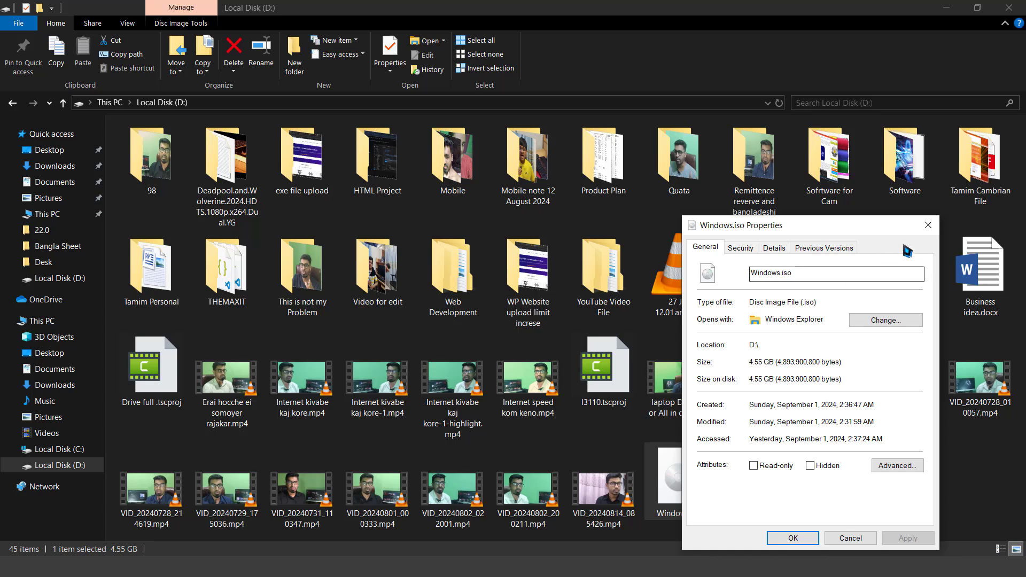
pyautogui.click(928, 225)
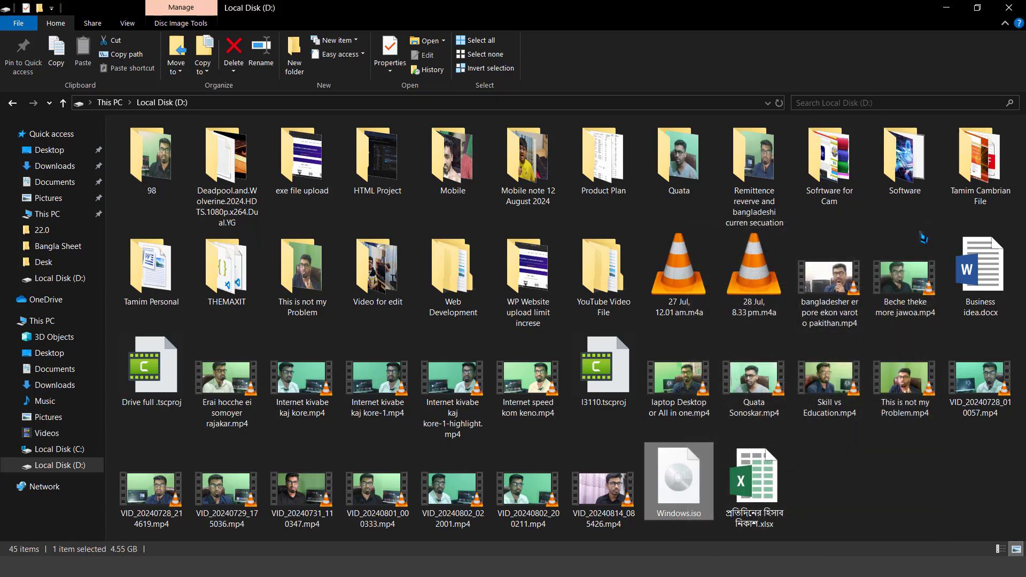
# Switch to Chrome, search for "windows 10 iso file download 64-bit" and open Microsoft's Windows 10 Disc Image result.
pyautogui.hotkey('alt', 'Tab')
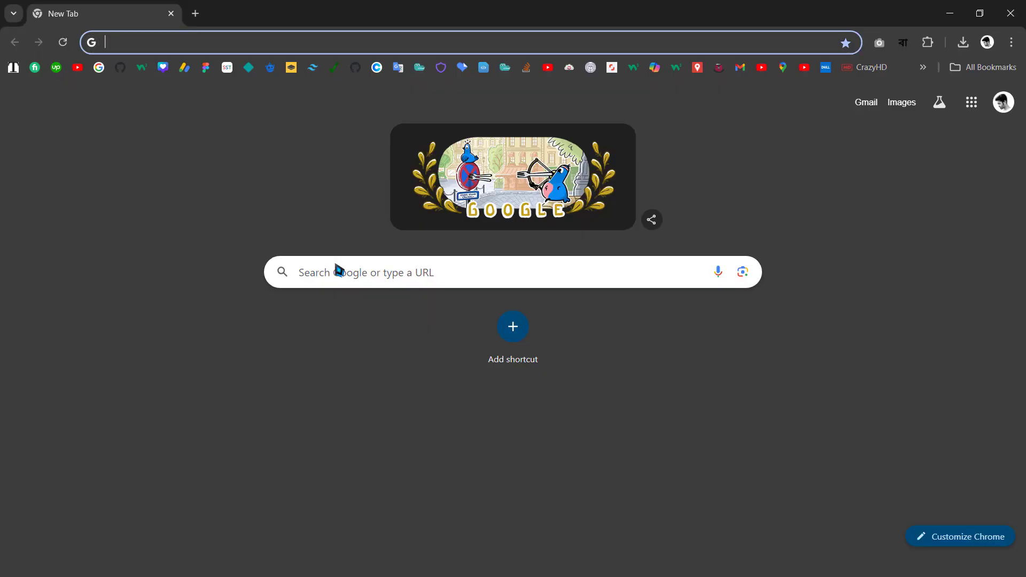
pyautogui.click(202, 41)
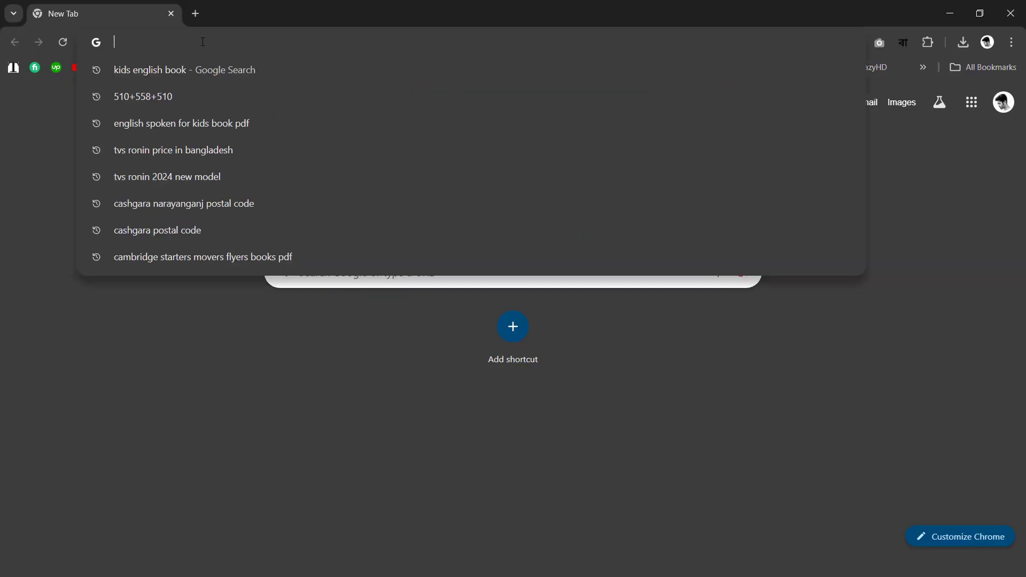
pyautogui.write('windo')
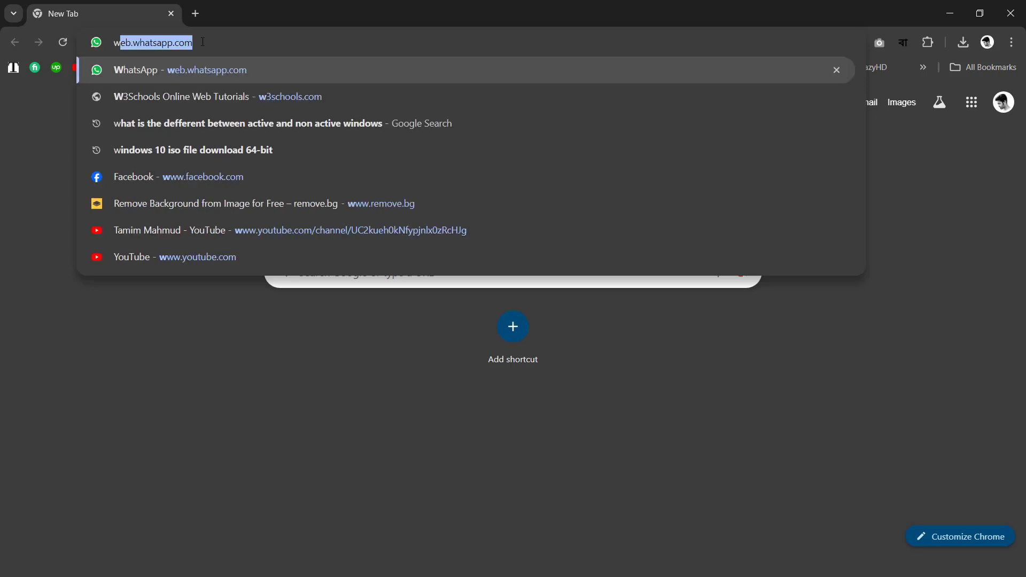
pyautogui.write('ws')
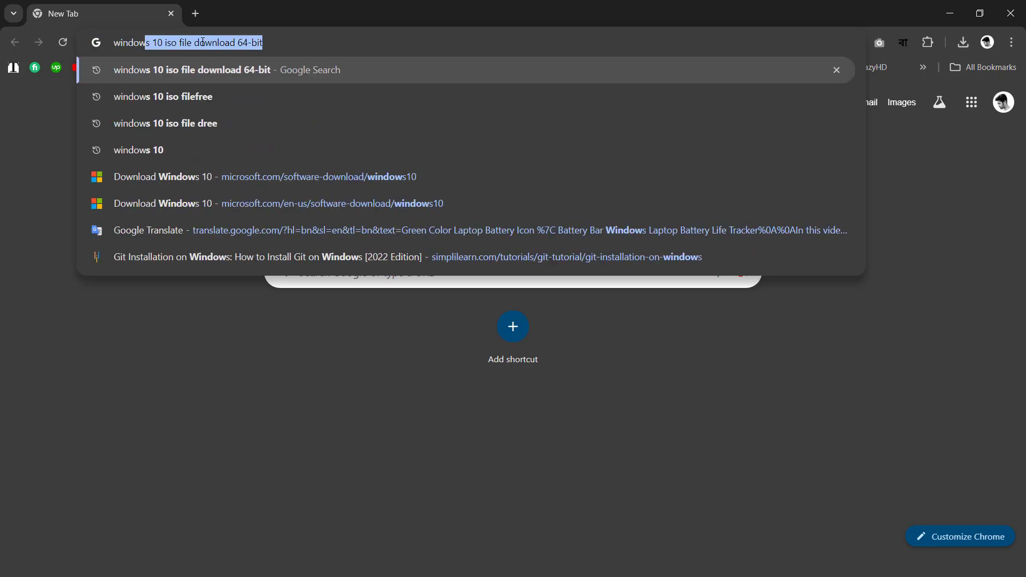
pyautogui.press('Right')
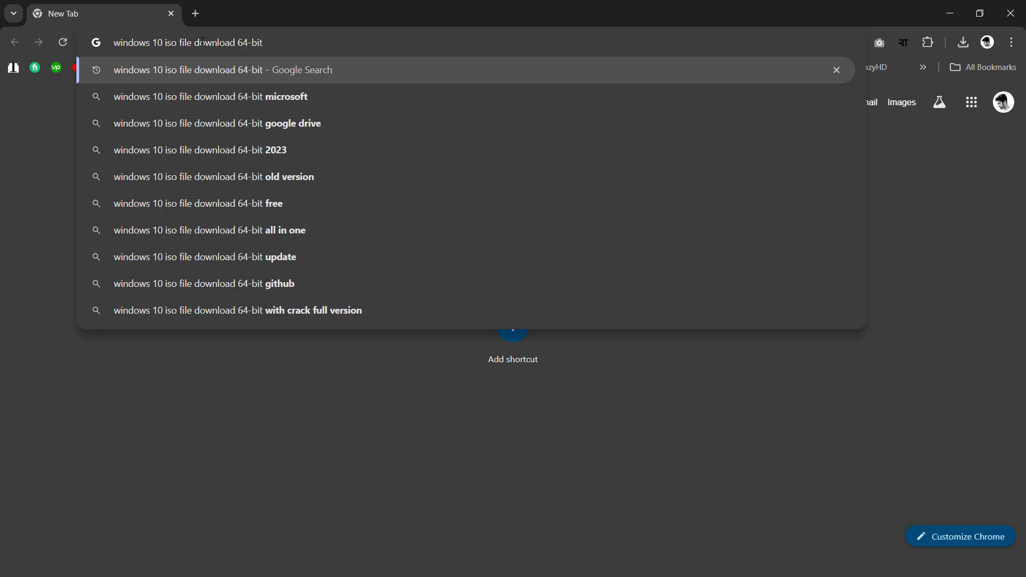
pyautogui.press('Return')
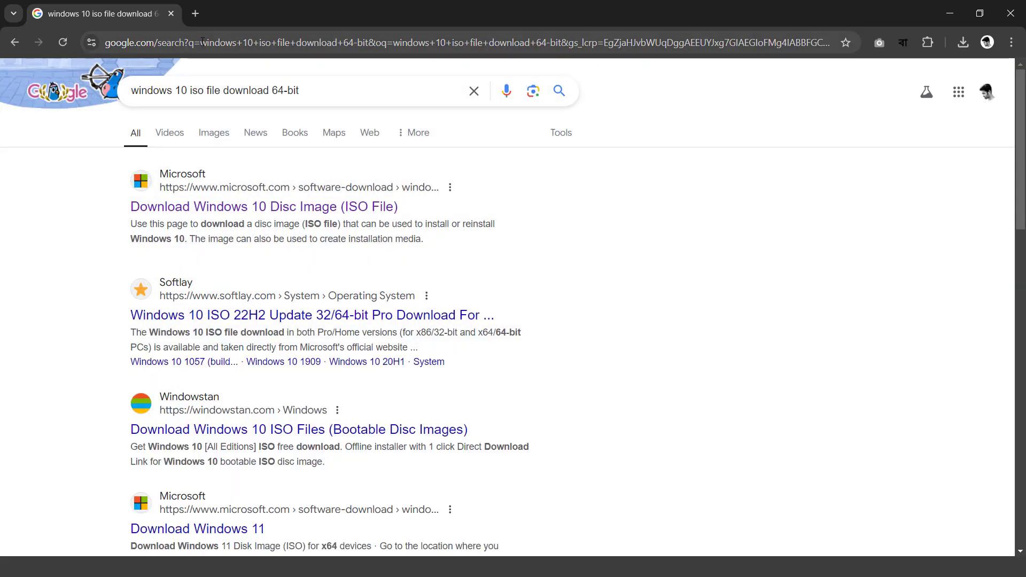
pyautogui.click(297, 211)
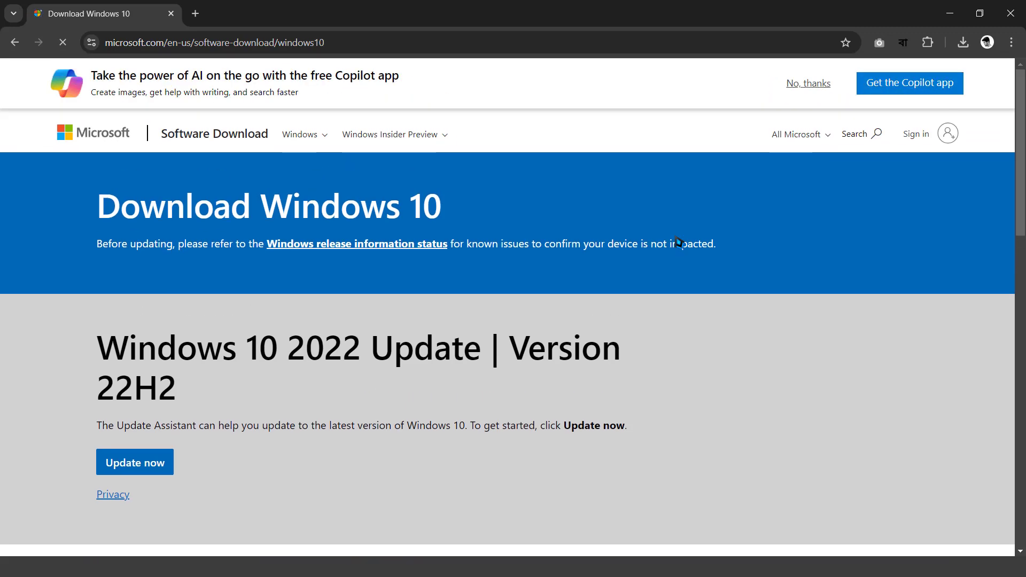
# Examine the Windows 10 download page, expanding its additional download options, installation media and PC upgrade instructions.
pyautogui.scroll(-10, 695, 340)
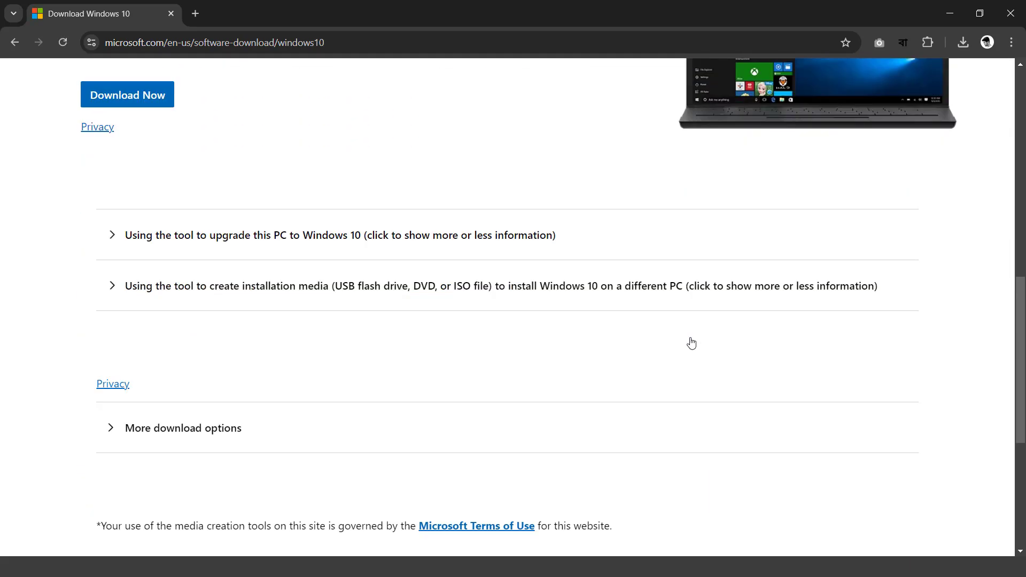
pyautogui.scroll(-1, 691, 343)
pyautogui.scroll(-2, 463, 325)
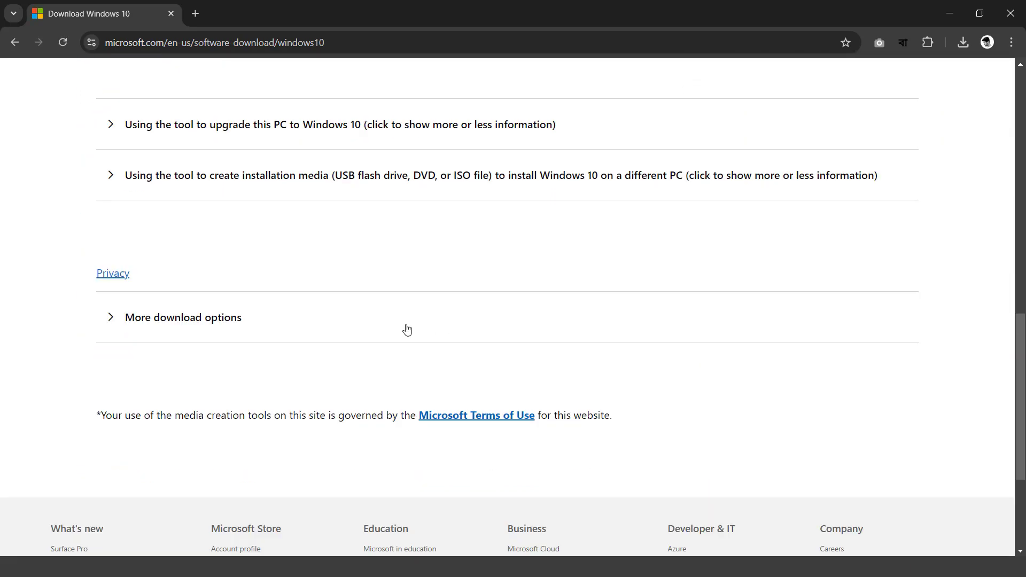
pyautogui.click(110, 320)
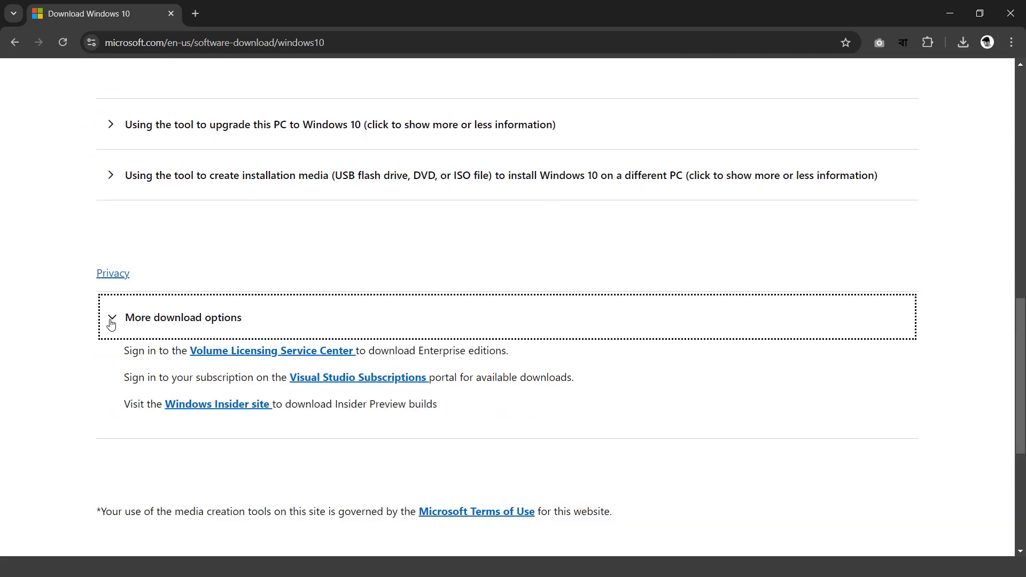
pyautogui.scroll(1, 302, 241)
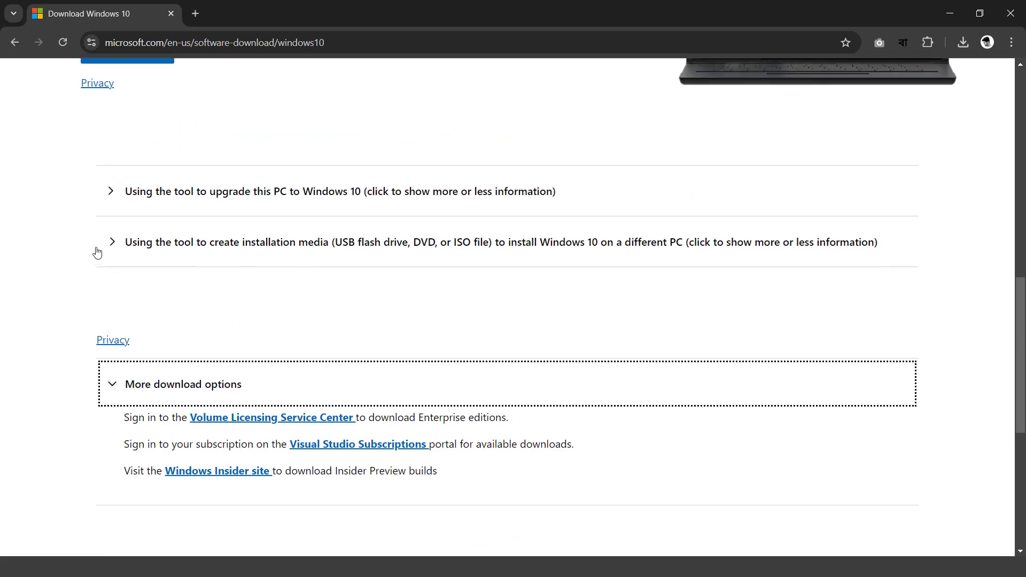
pyautogui.click(111, 243)
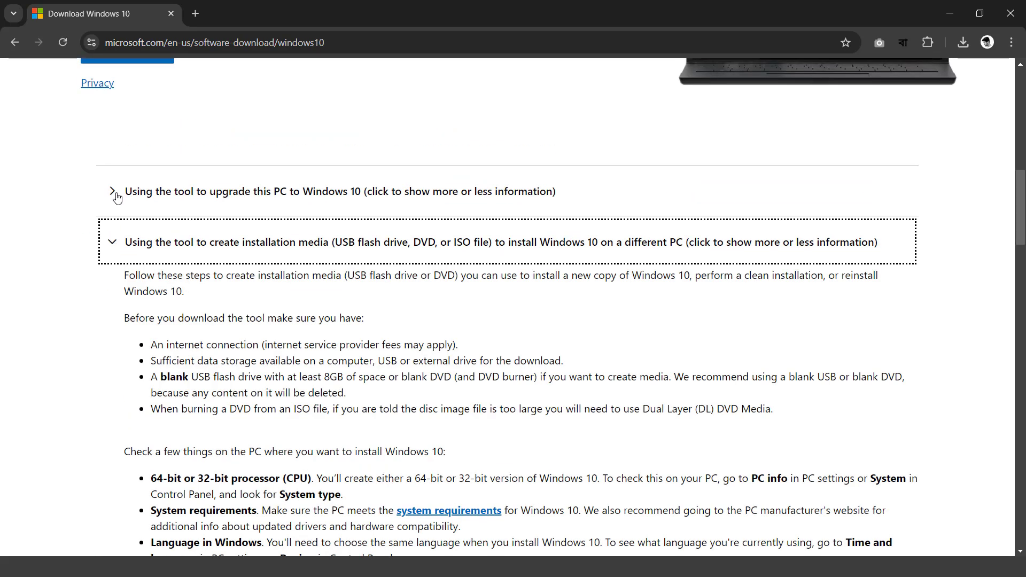
pyautogui.click(112, 192)
pyautogui.scroll(5, 74, 260)
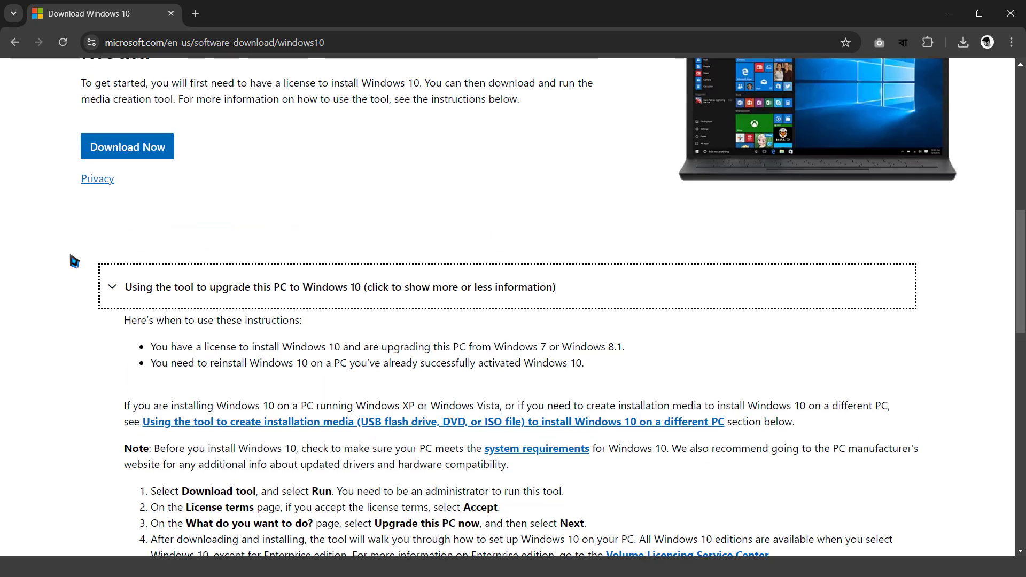
pyautogui.scroll(-4, 71, 255)
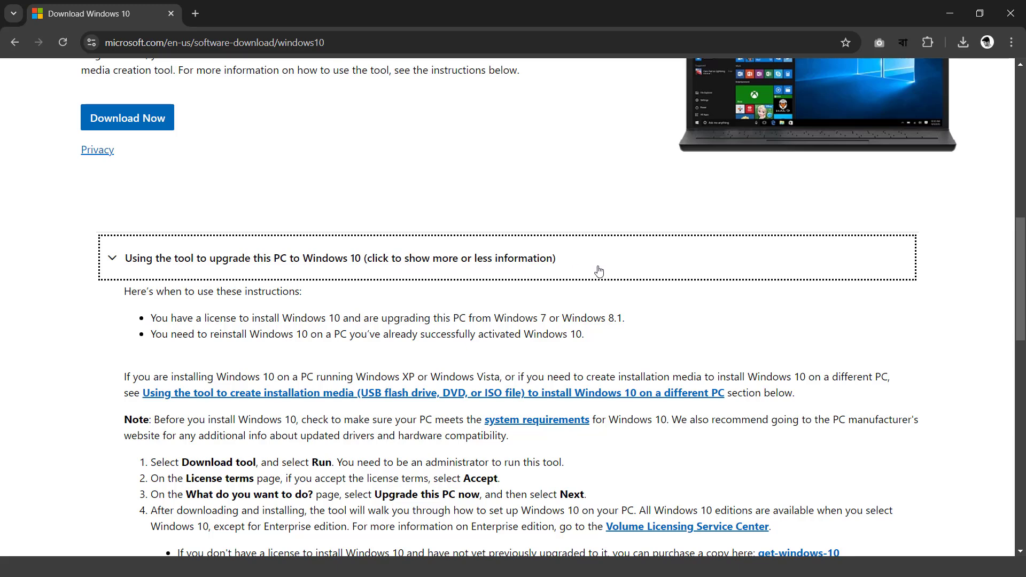
pyautogui.scroll(5, 51, 288)
pyautogui.scroll(3, 60, 290)
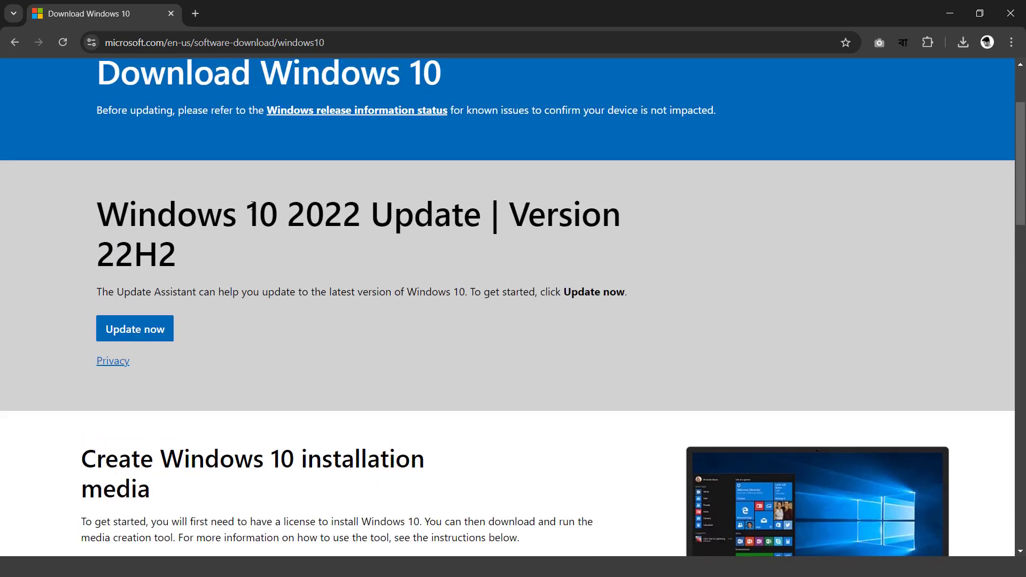
pyautogui.scroll(-10, 59, 278)
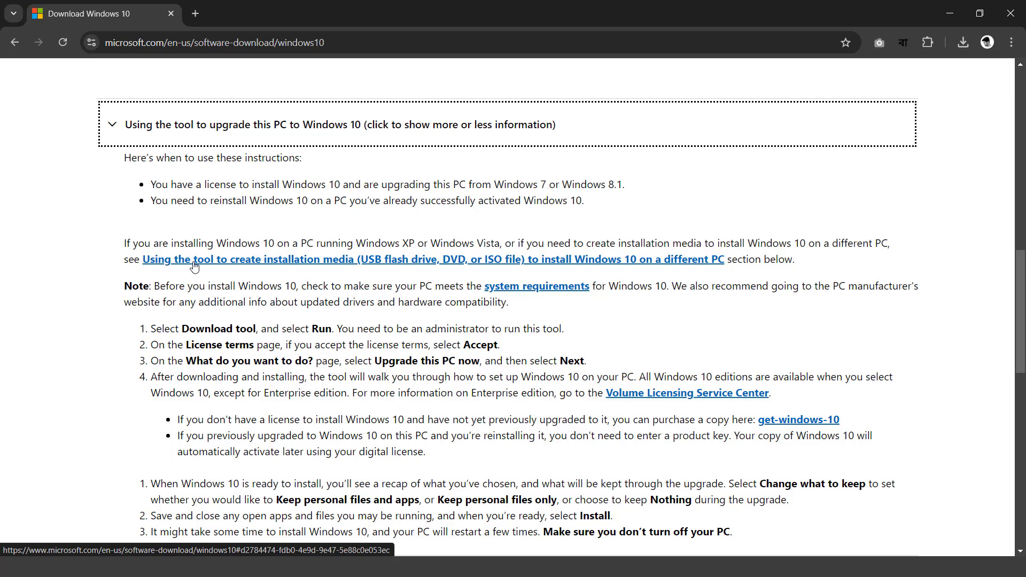
# Follow the link about creating installation media for a different PC and download the media creation tool.
pyautogui.click(539, 265)
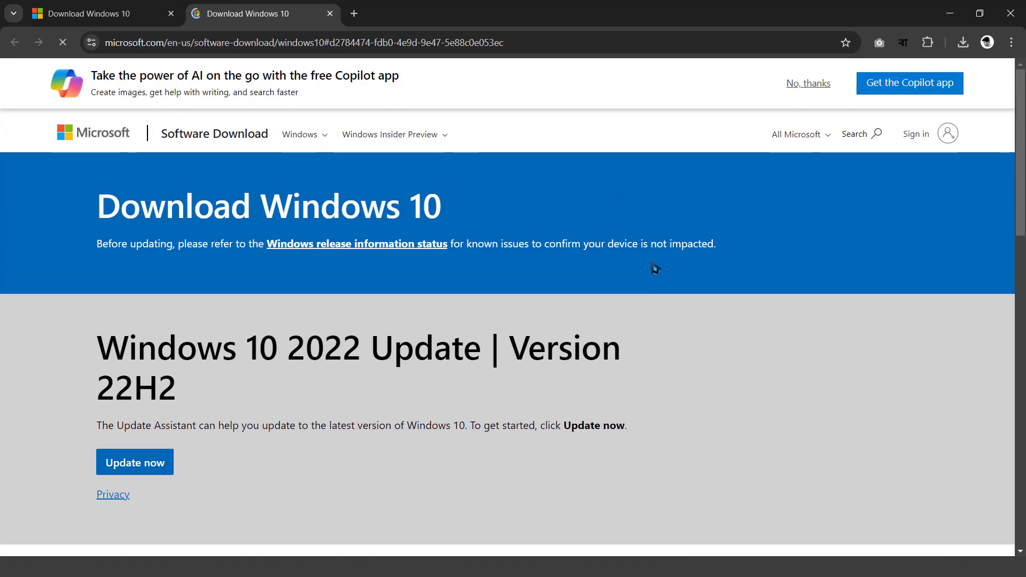
pyautogui.scroll(-1, 656, 269)
pyautogui.scroll(-5, 655, 269)
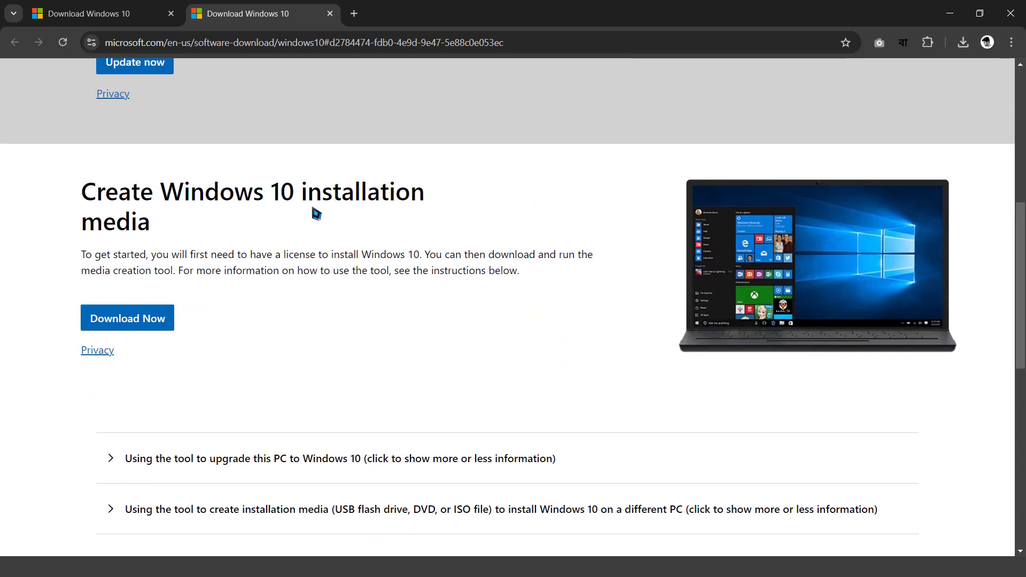
pyautogui.scroll(-1, 208, 248)
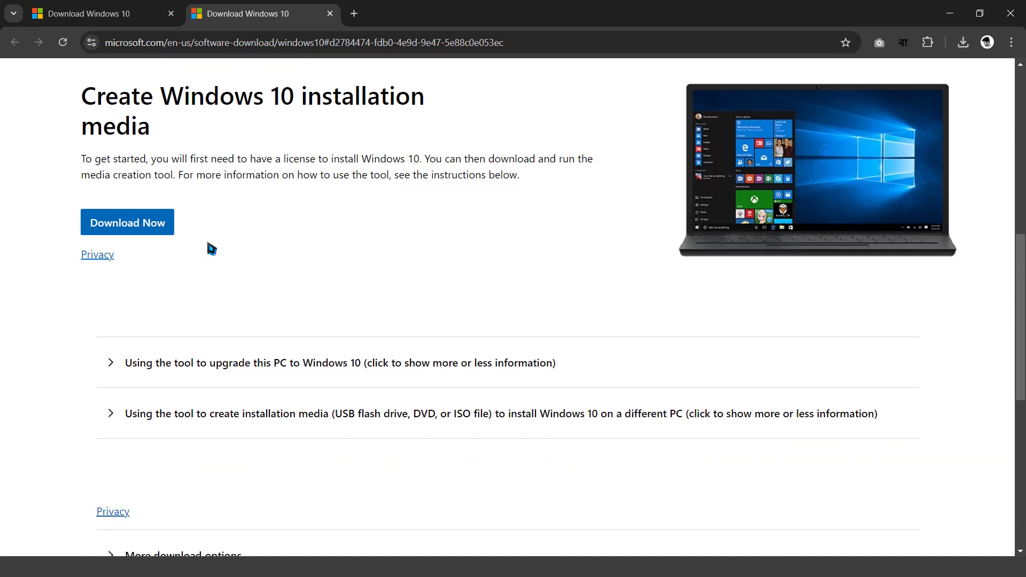
pyautogui.scroll(1, 167, 230)
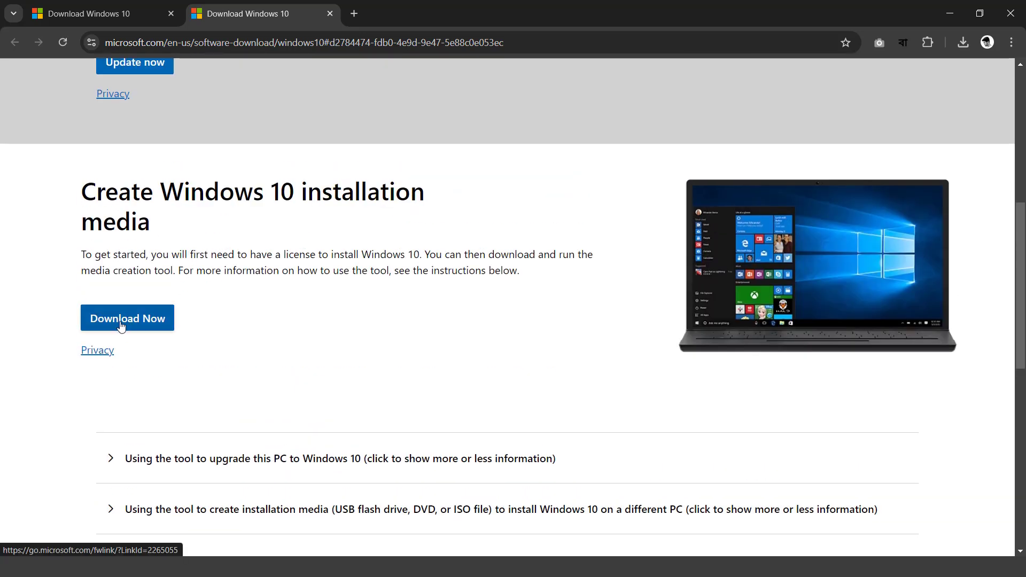
pyautogui.click(121, 326)
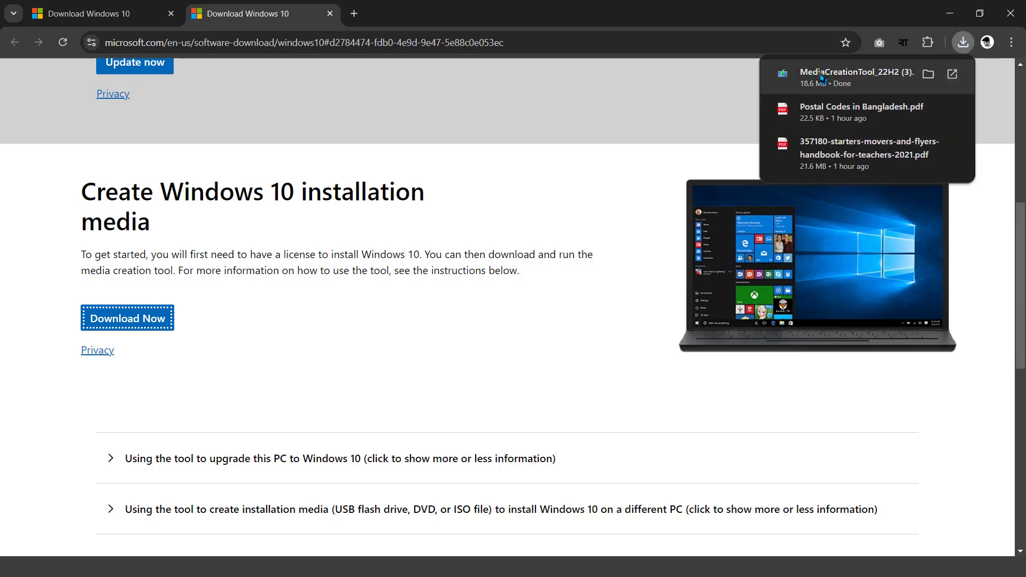
# Run the downloaded MediaCreationTool_22H2 file, review the license terms and accept them.
pyautogui.click(882, 85)
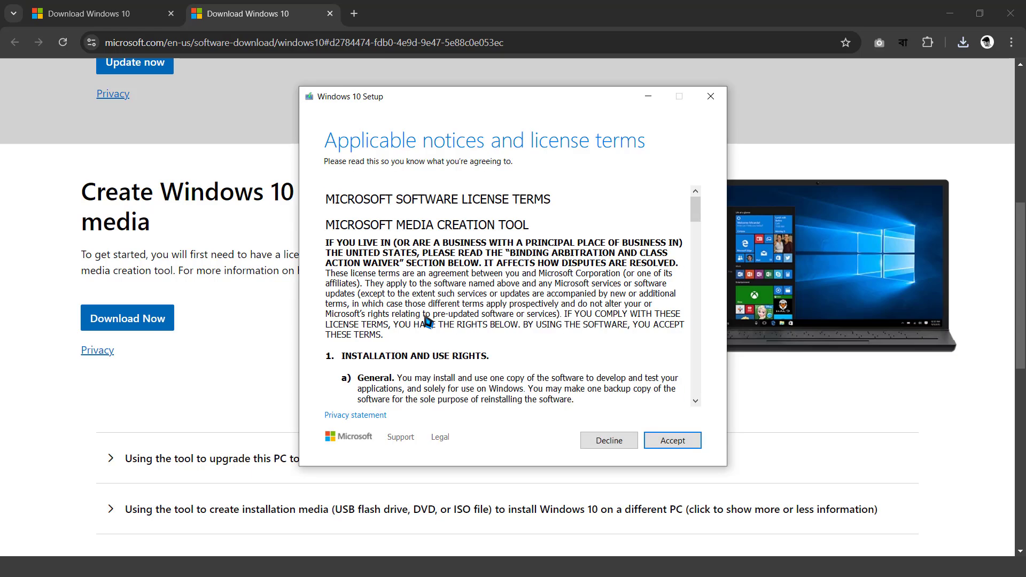
pyautogui.scroll(-15, 527, 275)
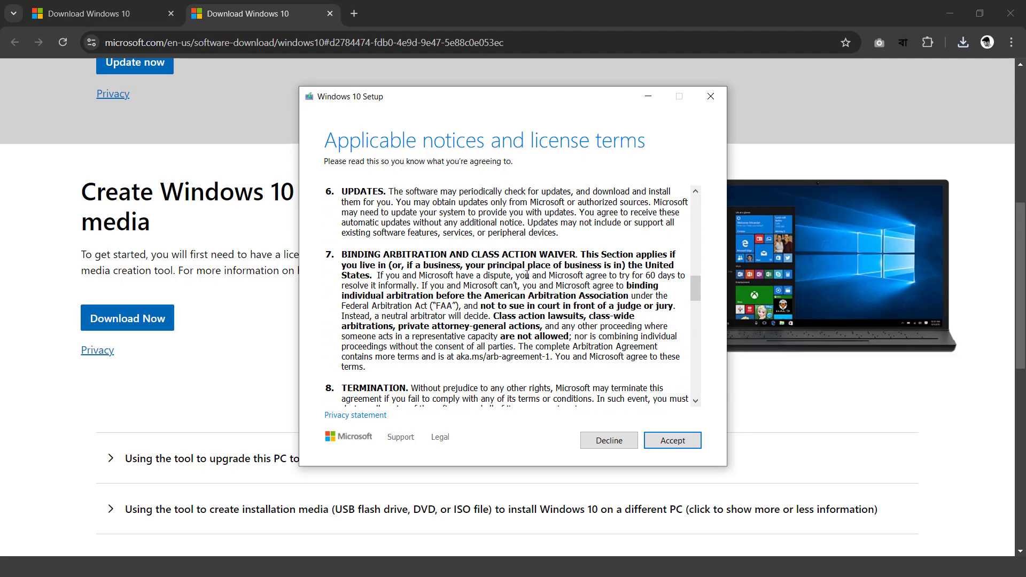
pyautogui.click(672, 440)
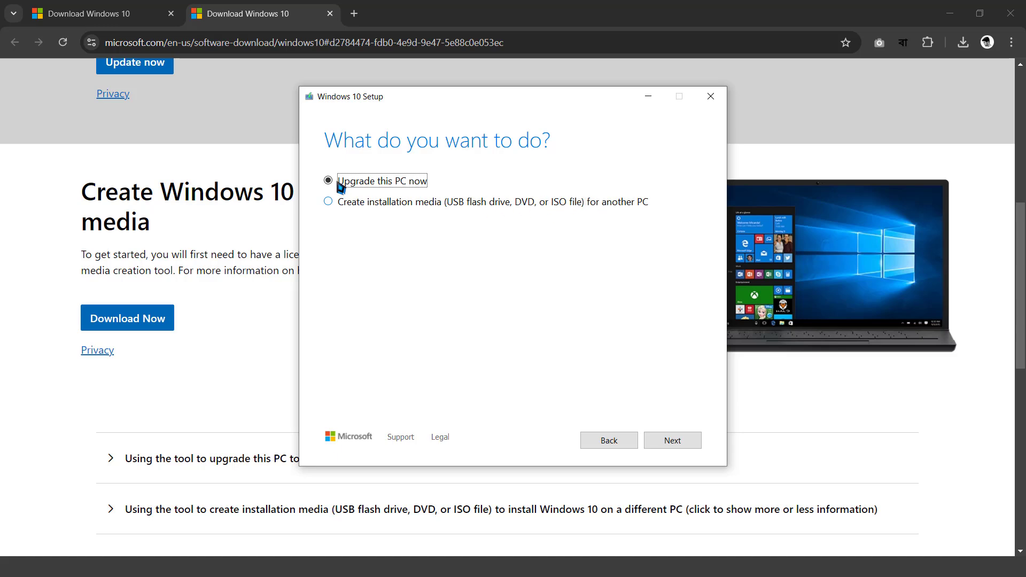
# Choose to create installation media for another PC and accept the recommended language, edition and architecture.
pyautogui.click(357, 207)
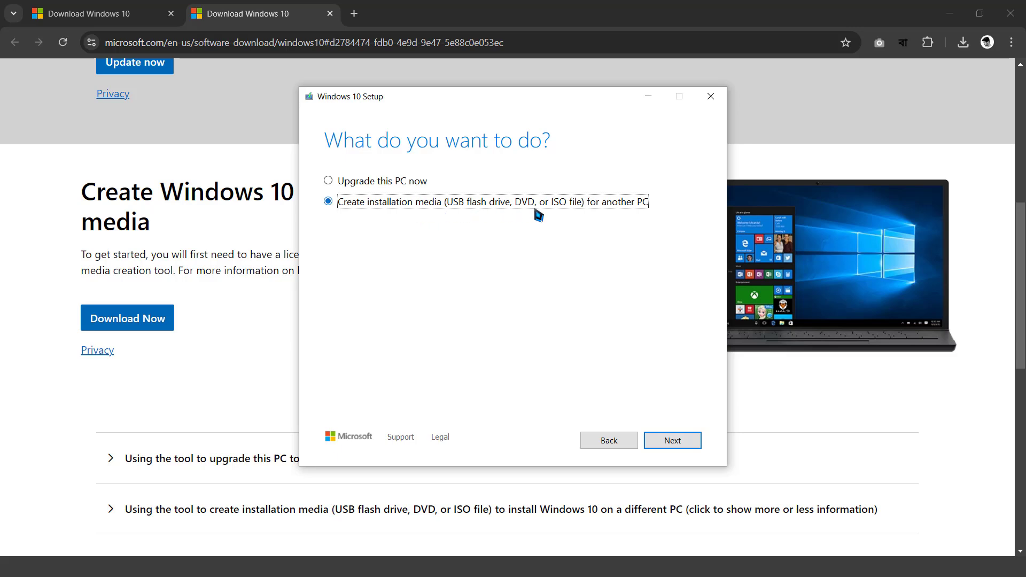
pyautogui.click(670, 443)
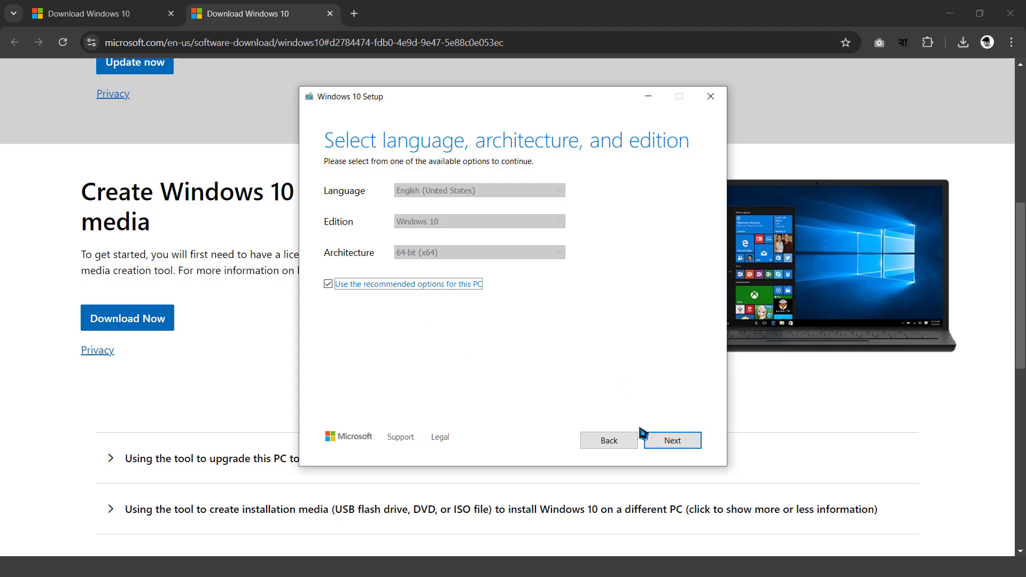
pyautogui.click(678, 438)
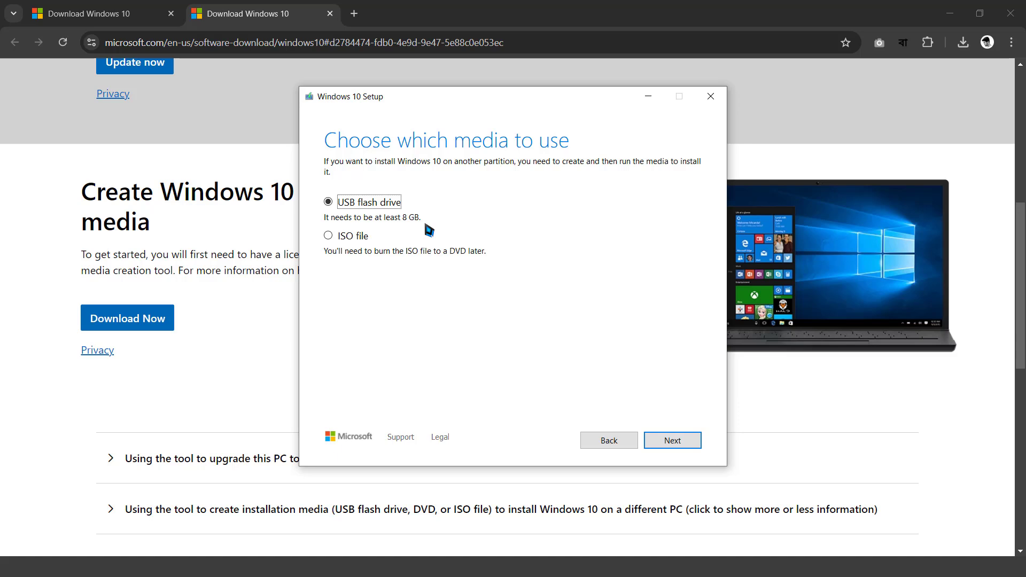
# Choose ISO file as the media and try to save Windows.iso to Local Disk (D:), declining to replace the existing file.
pyautogui.press('Down')
pyautogui.press('Return')
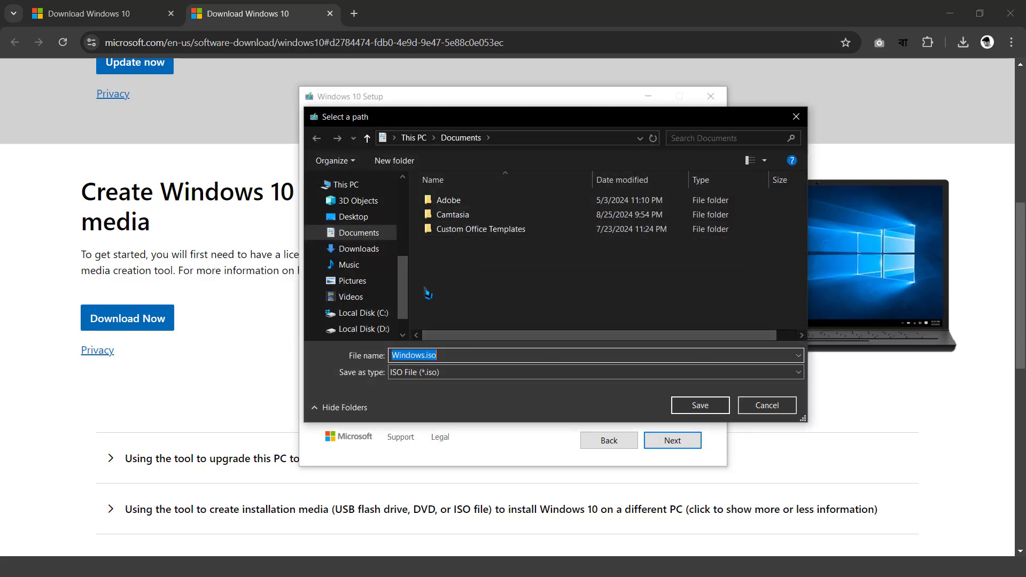
pyautogui.scroll(-2, 402, 295)
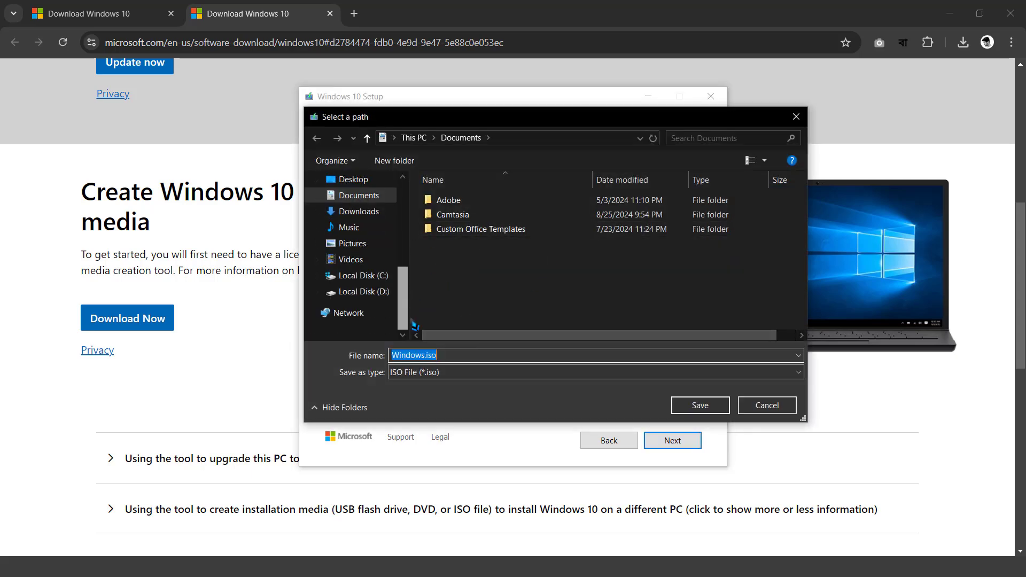
pyautogui.click(365, 294)
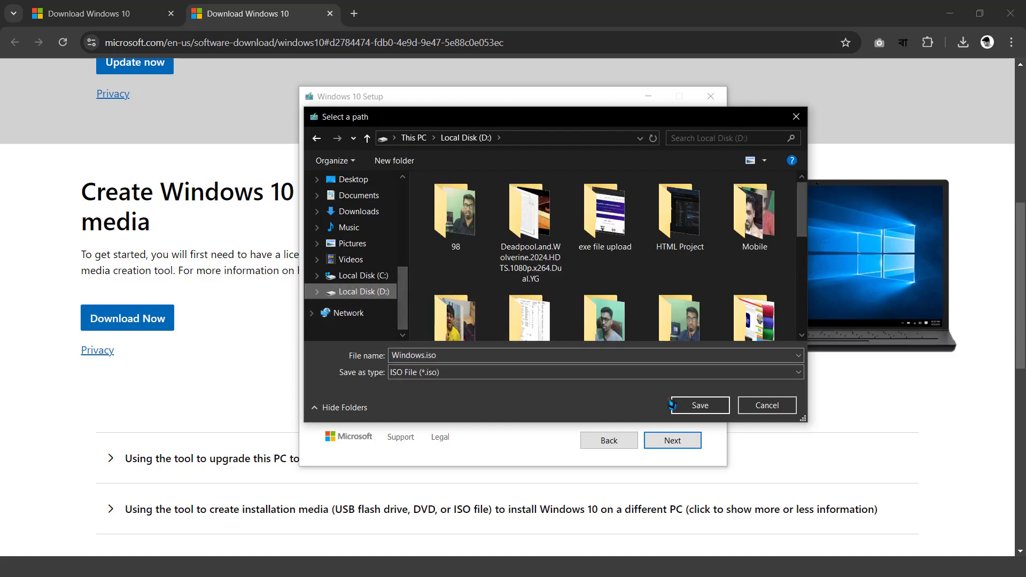
pyautogui.click(701, 406)
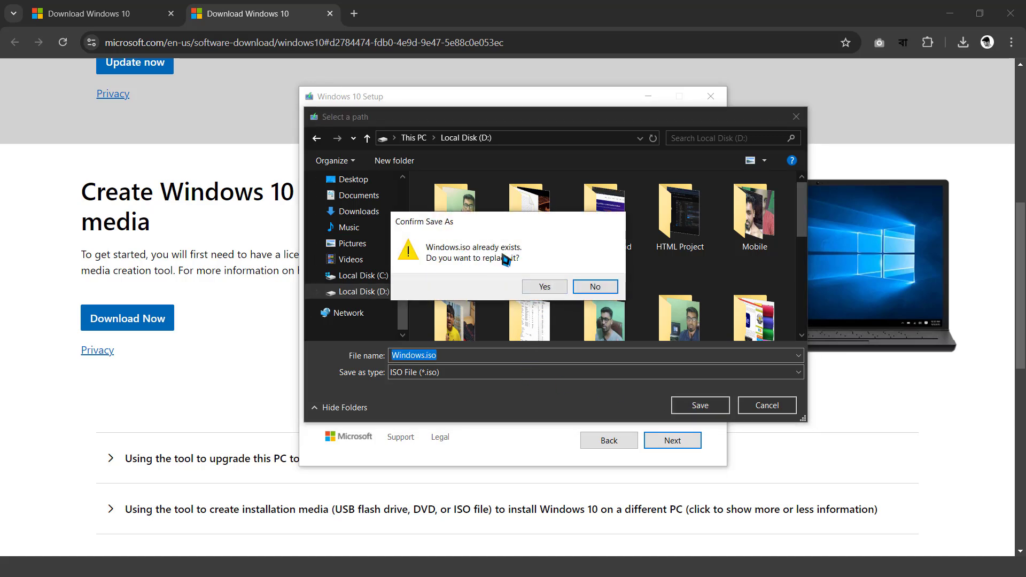
pyautogui.click(595, 287)
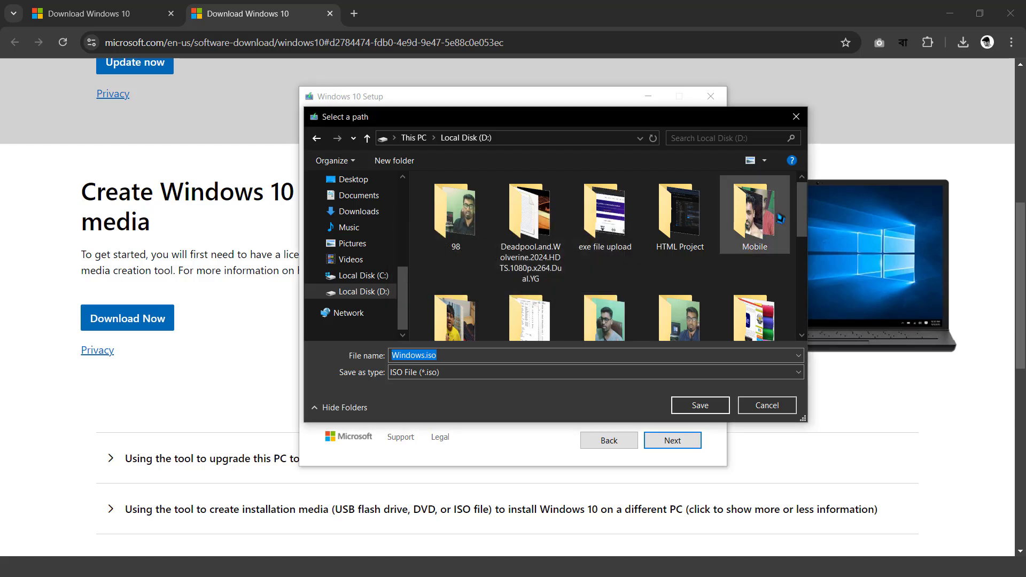
# Locate the existing Windows.iso on Local Disk (D:) and save the new Windows.iso to Local Disk (C:) instead.
pyautogui.moveTo(806, 225); pyautogui.dragTo(807, 317)
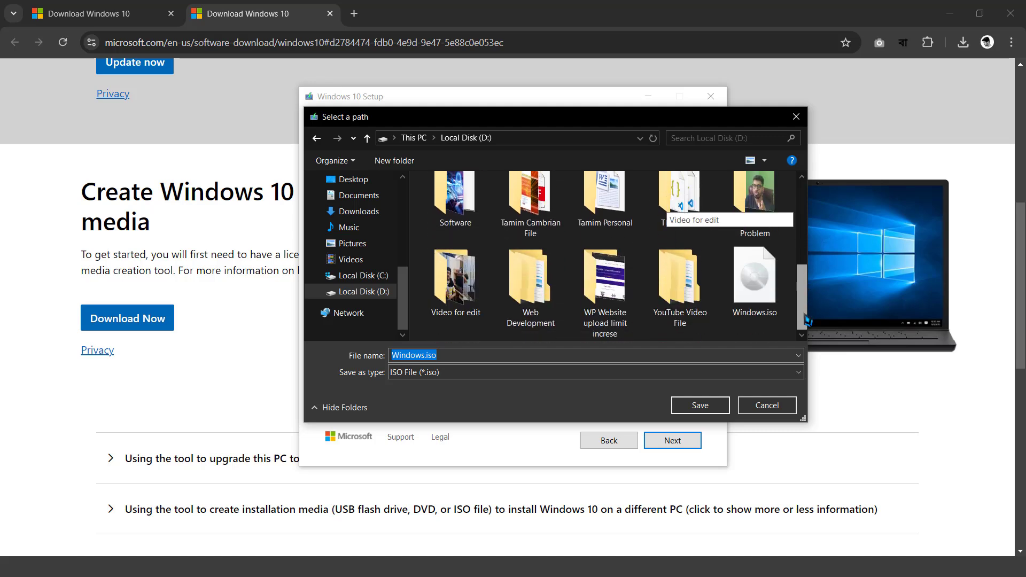
pyautogui.click(754, 278)
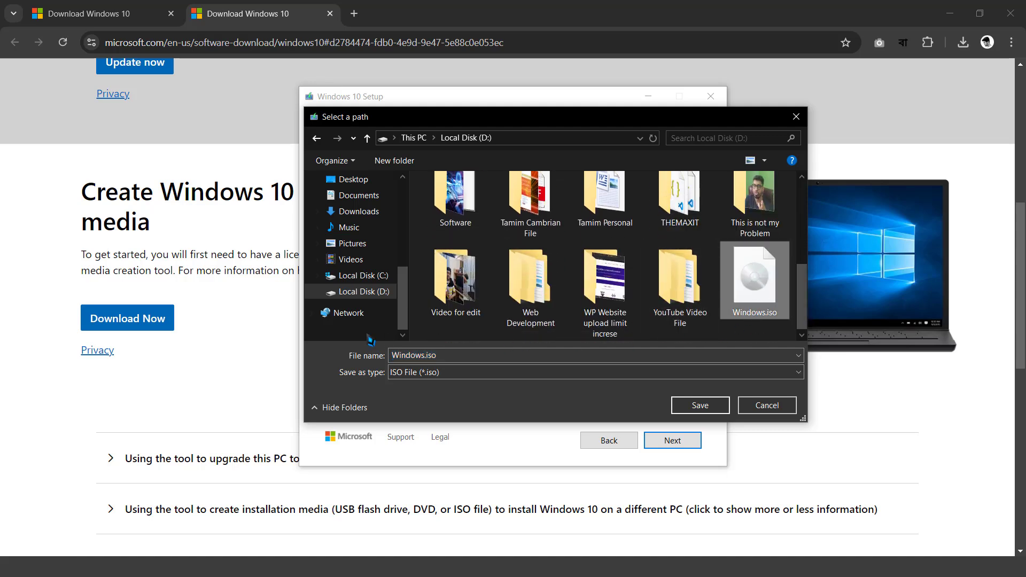
pyautogui.click(380, 277)
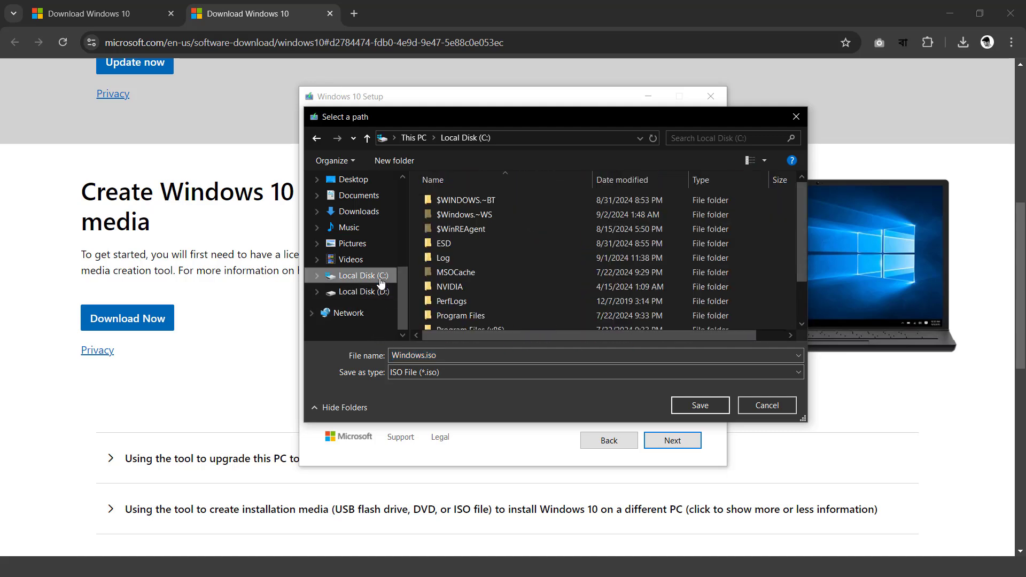
pyautogui.click(700, 406)
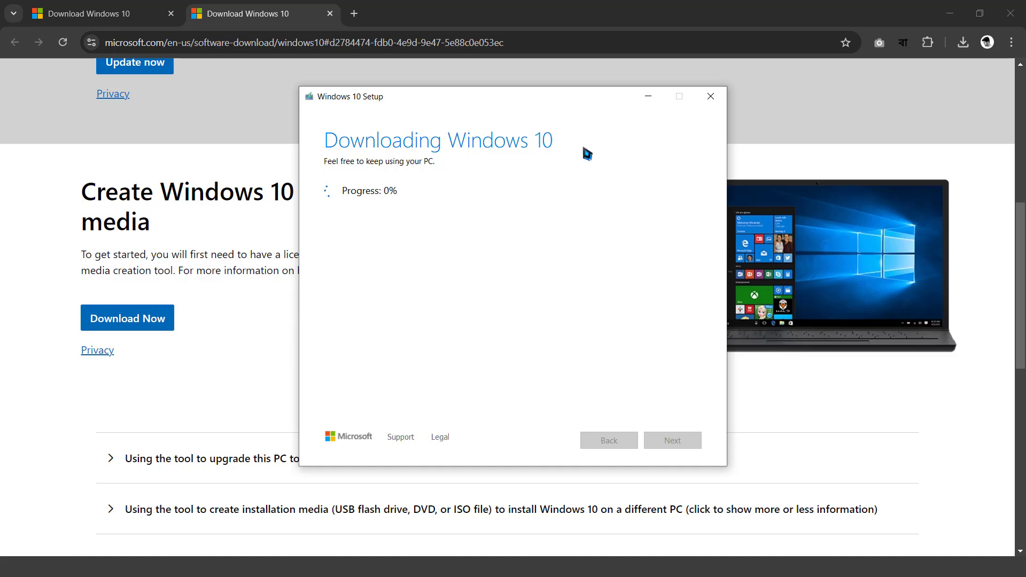
# Quit Windows 10 Setup during the download and confirm quitting.
pyautogui.click(710, 96)
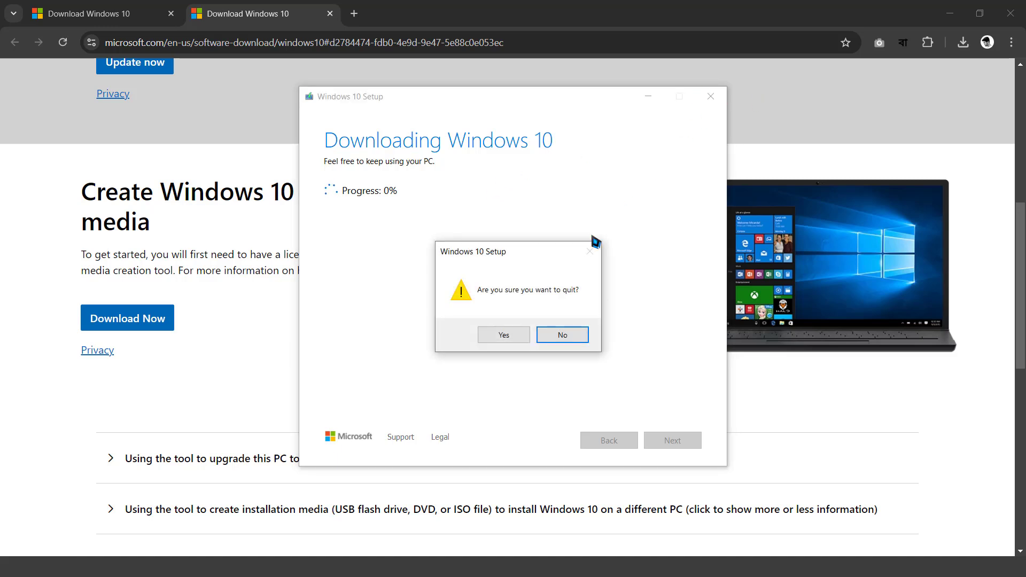
pyautogui.click(503, 337)
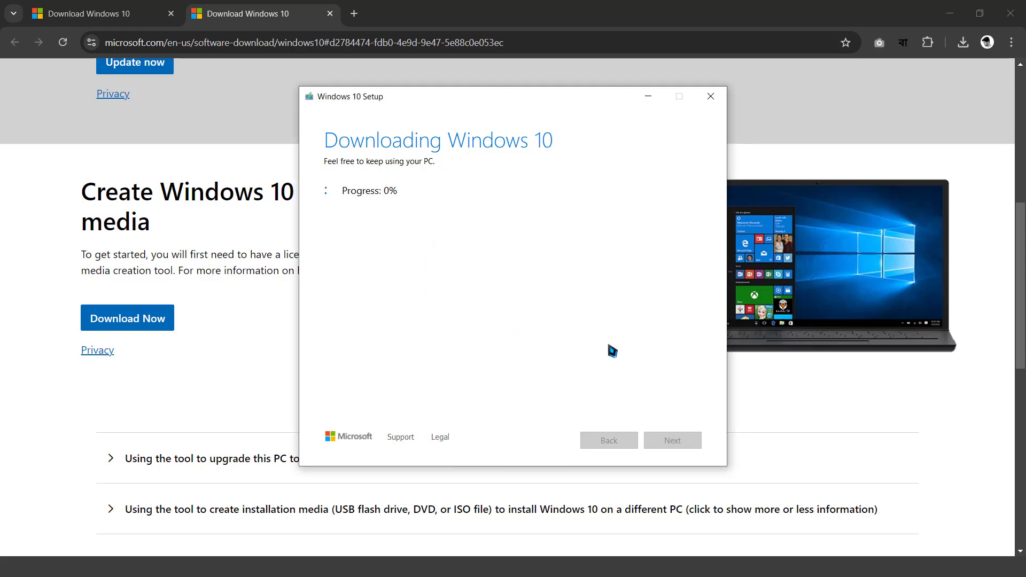